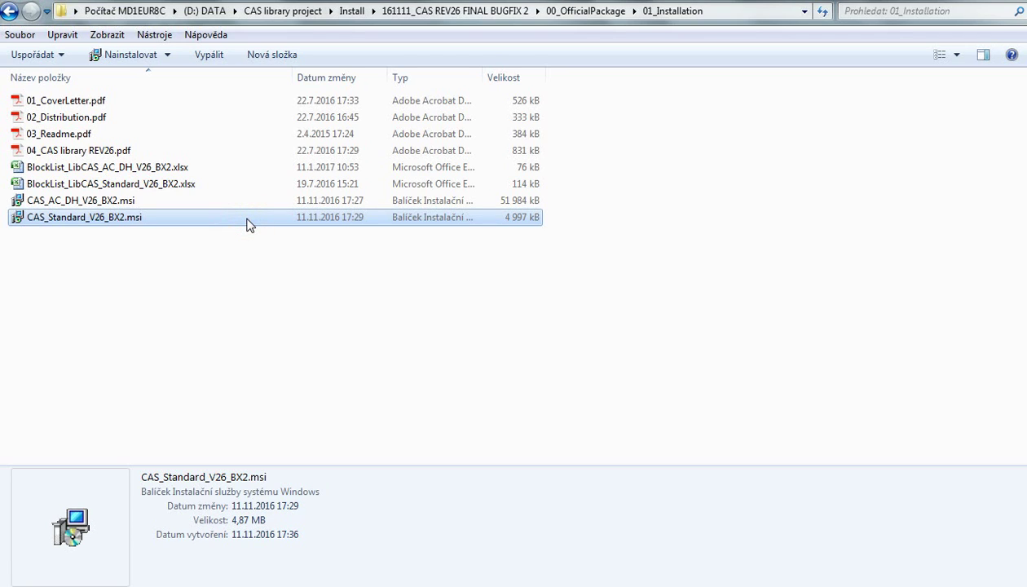
Select the CAS_Standard_V26_BX2.msi package in the 01_Installation folder.
mouse_move(60, 228)
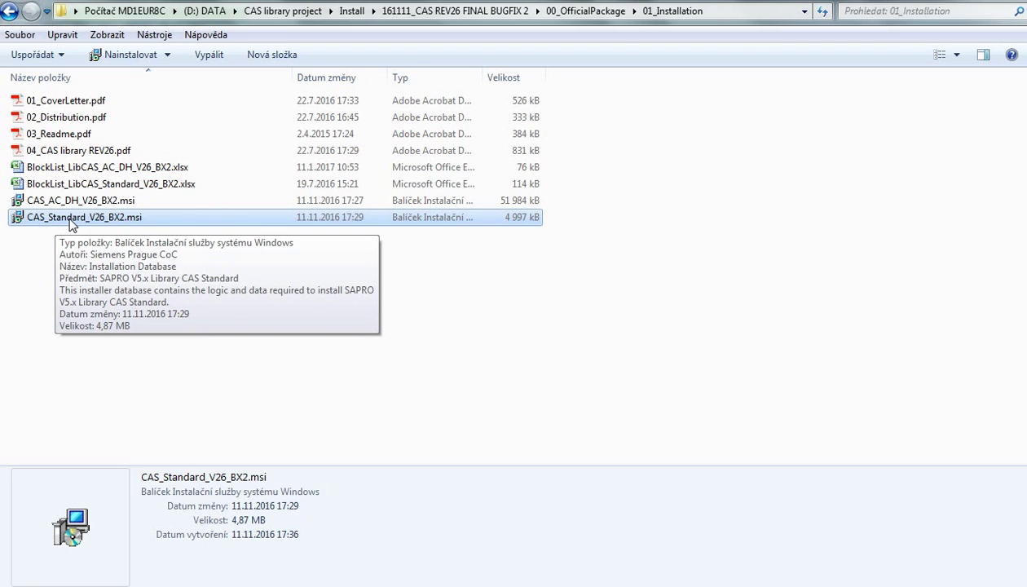
key("Up")
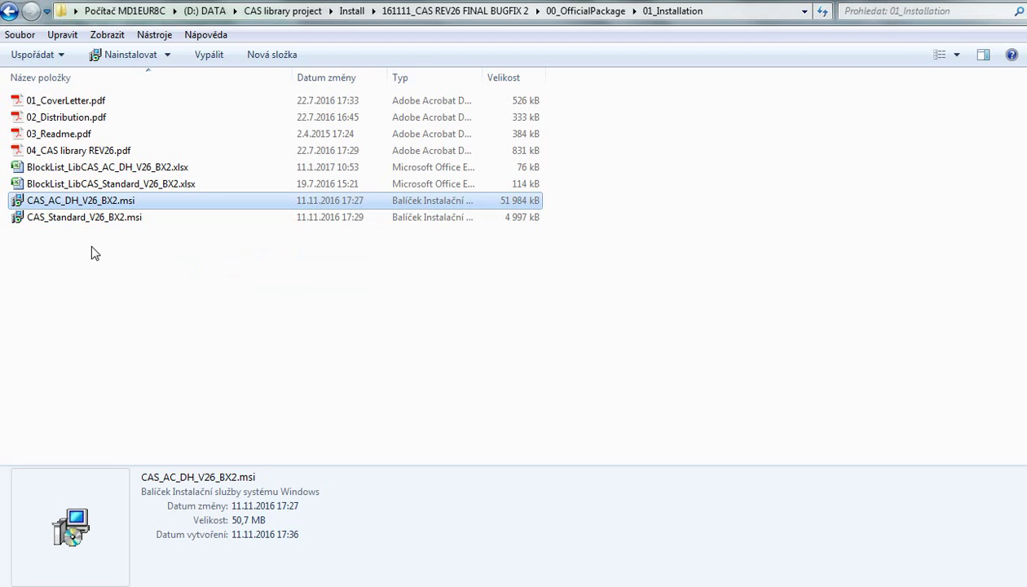
left_click(104, 217)
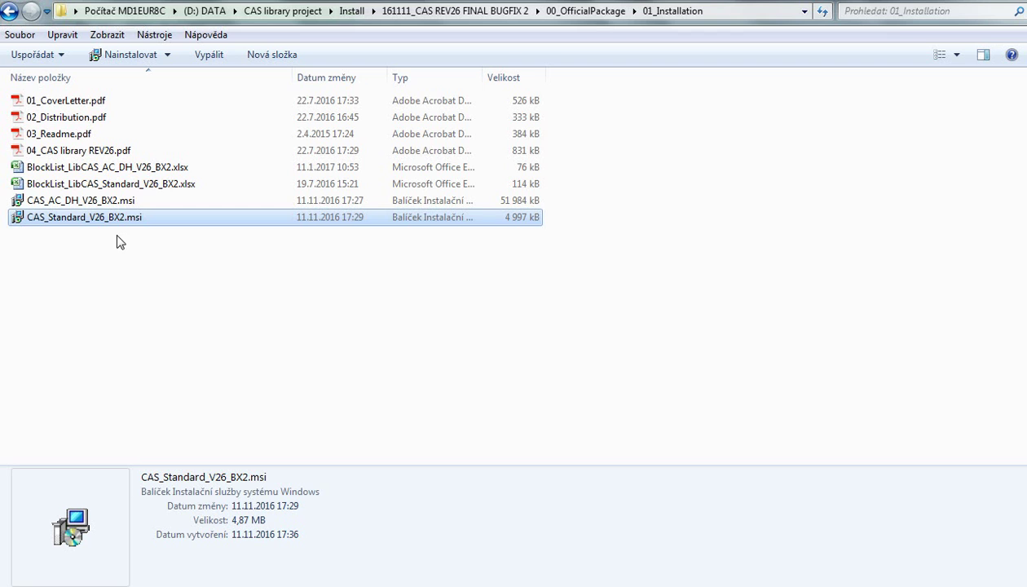
Launch the CAS Standard library installer and inspect its default installation path.
double_click(149, 218)
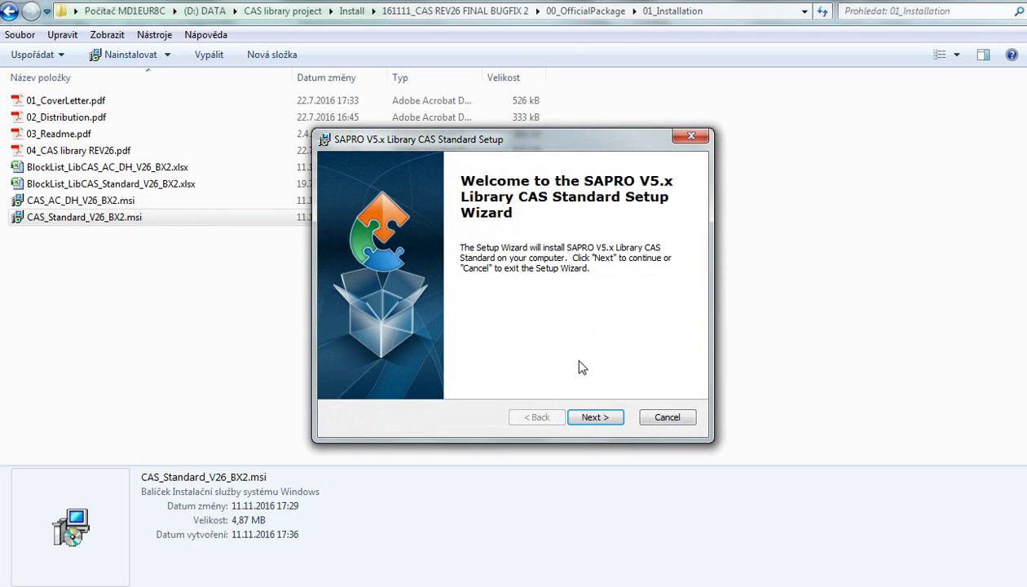
left_click(606, 419)
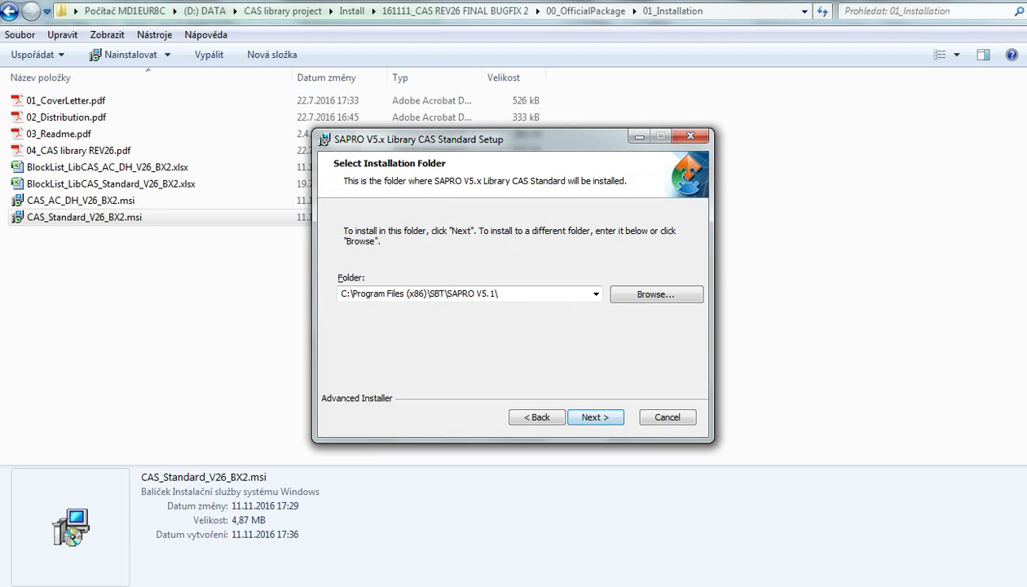
left_click(546, 293)
left_click(453, 291)
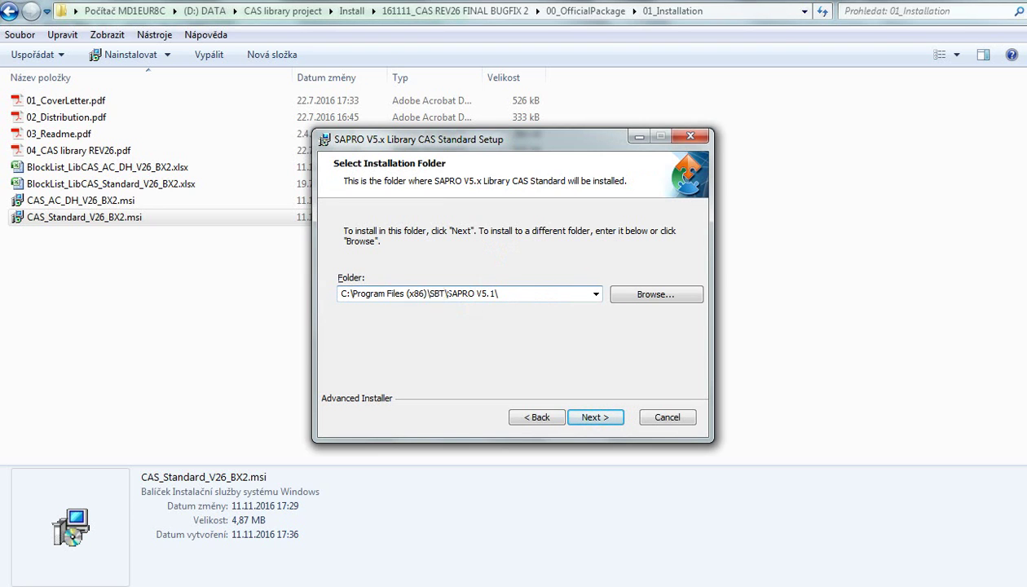
left_click_drag(446, 293, 489, 295)
Browse to C:\Program Files (x86)\SBT\SAPRO V5.1\ and accept it as the destination folder.
left_click(649, 295)
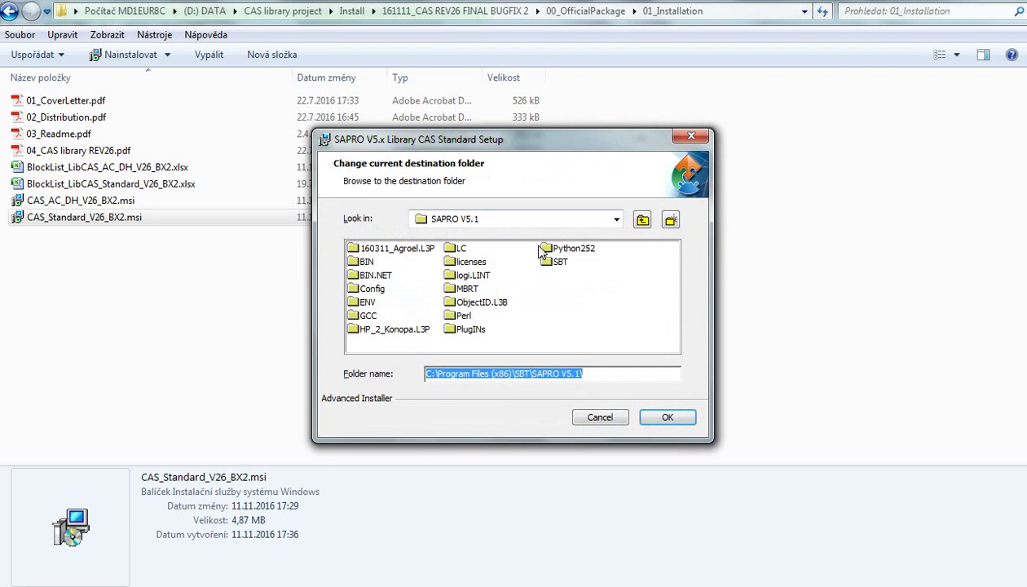
left_click(617, 218)
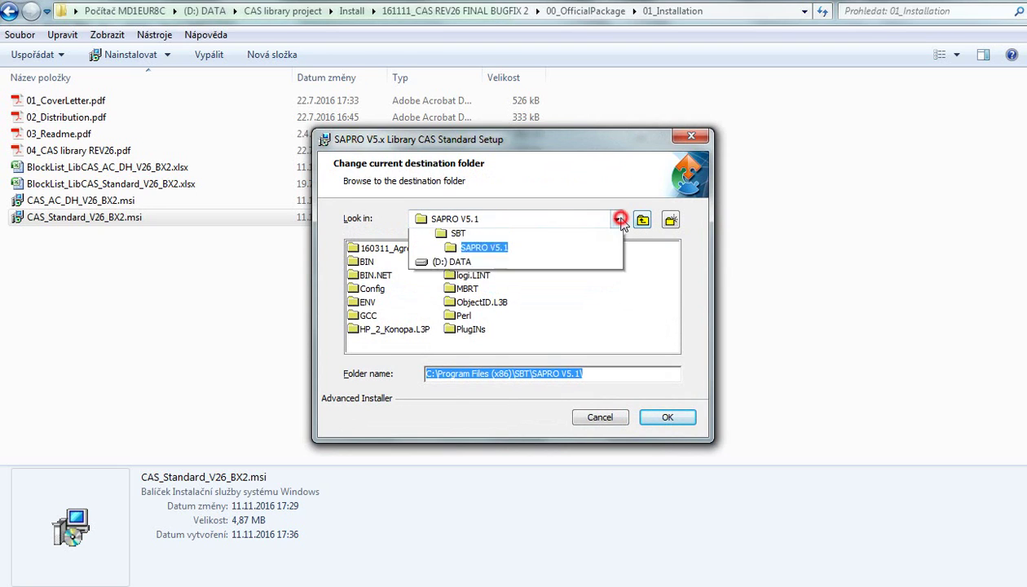
left_click(517, 265)
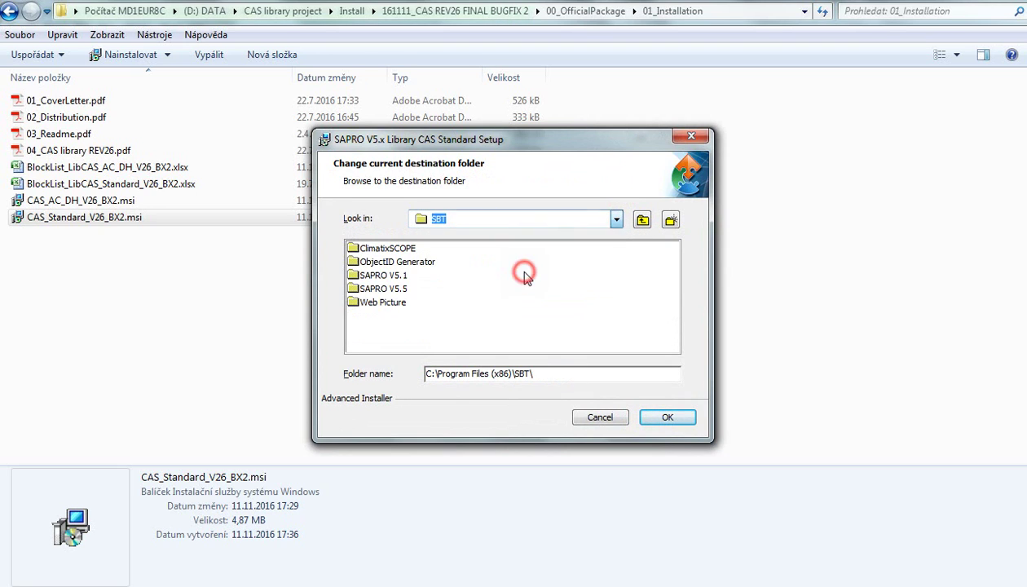
left_click(400, 277)
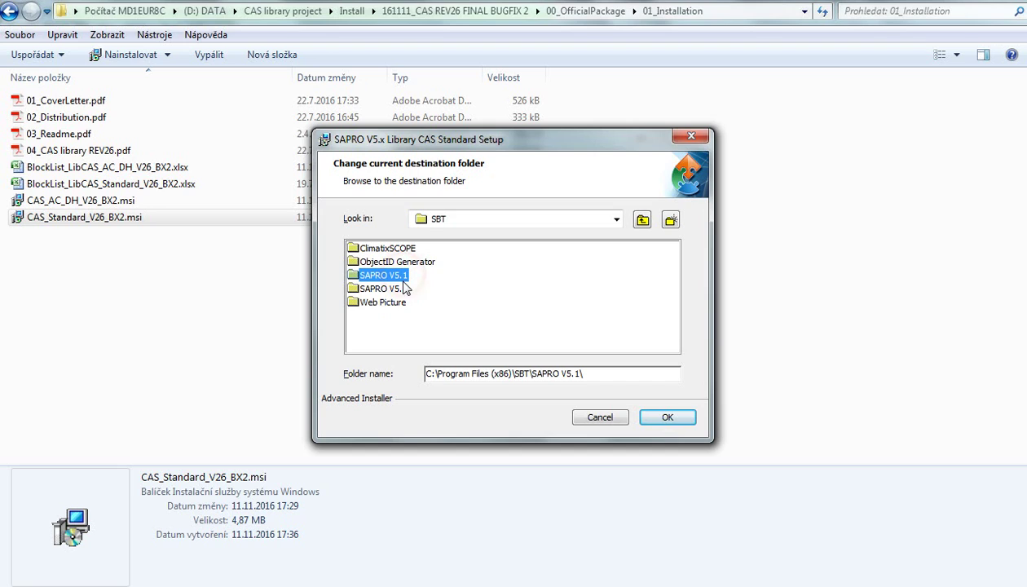
left_click(403, 290)
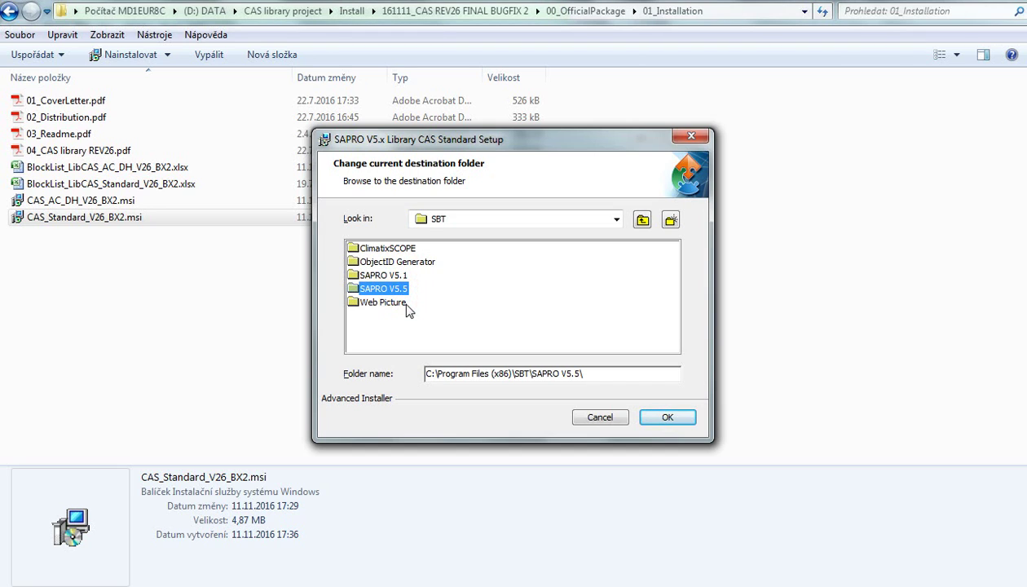
left_click(401, 276)
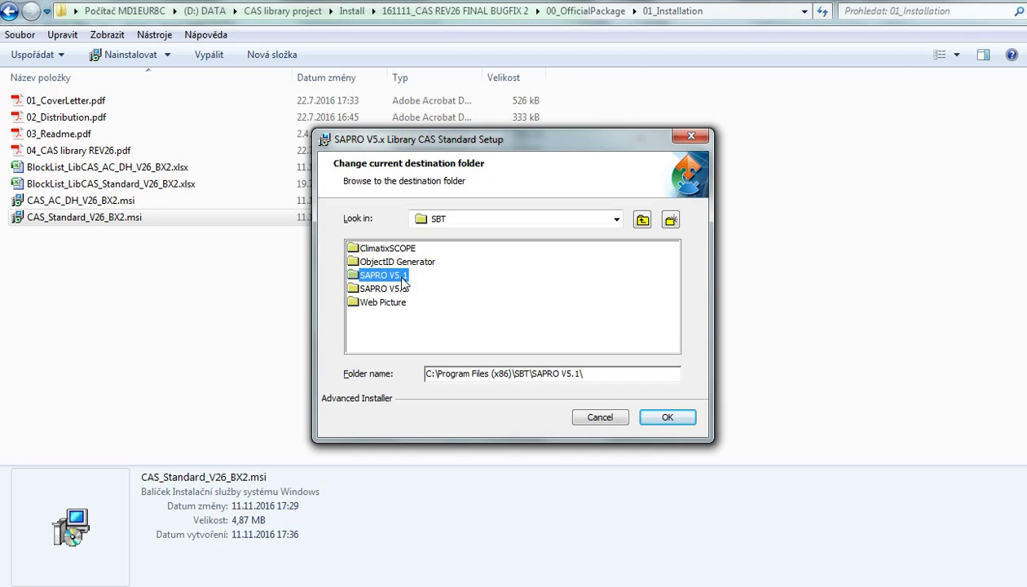
double_click(401, 279)
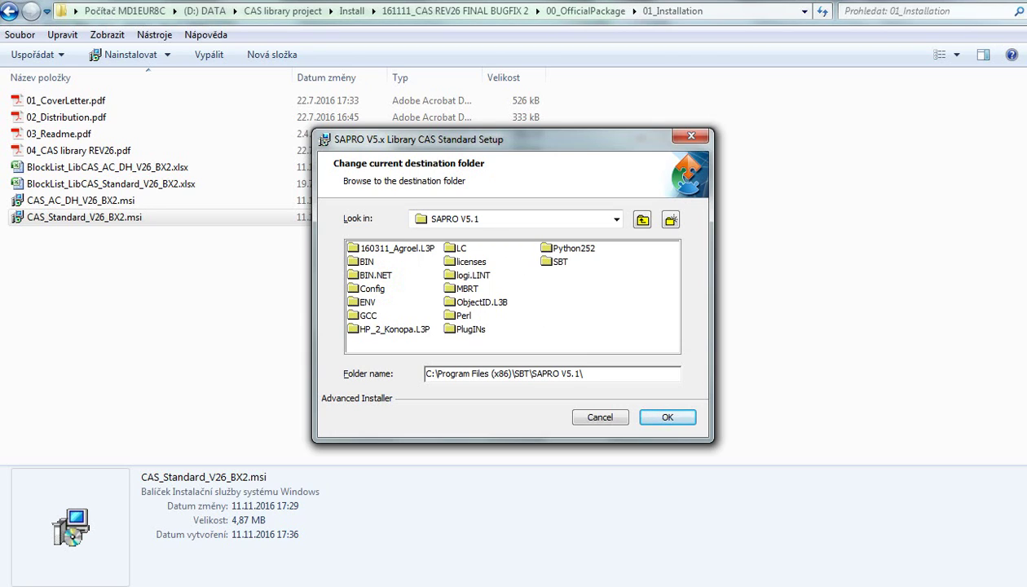
left_click(685, 419)
Install the CAS Standard library into the SAPRO V5.1 folder and finish the wizard.
left_click(519, 297)
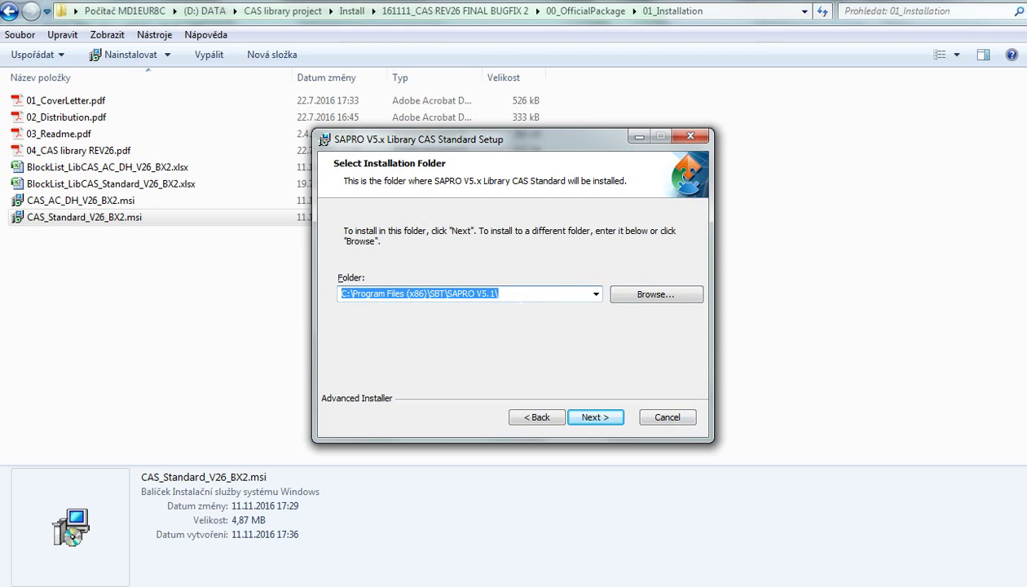
left_click(600, 418)
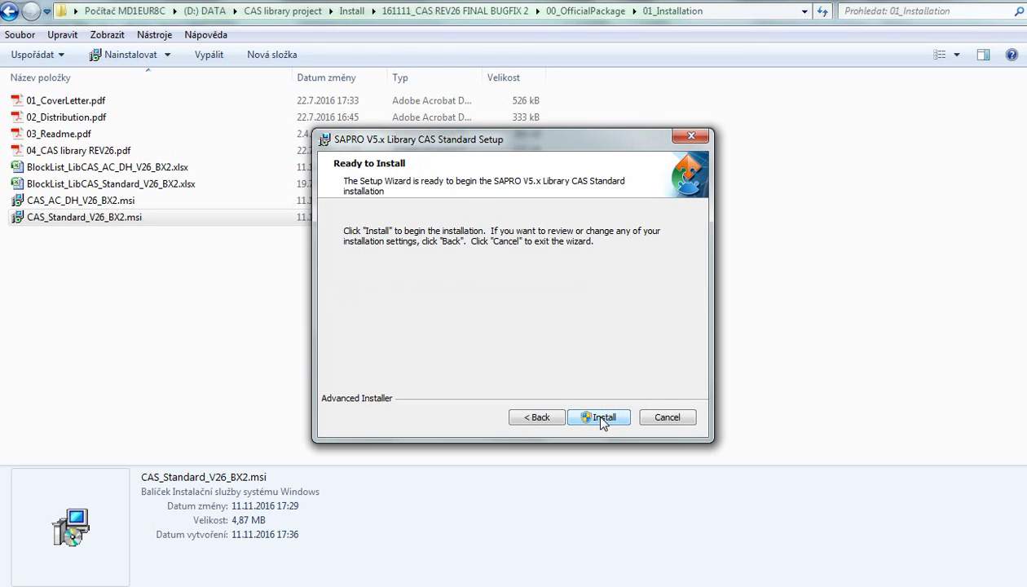
left_click(602, 416)
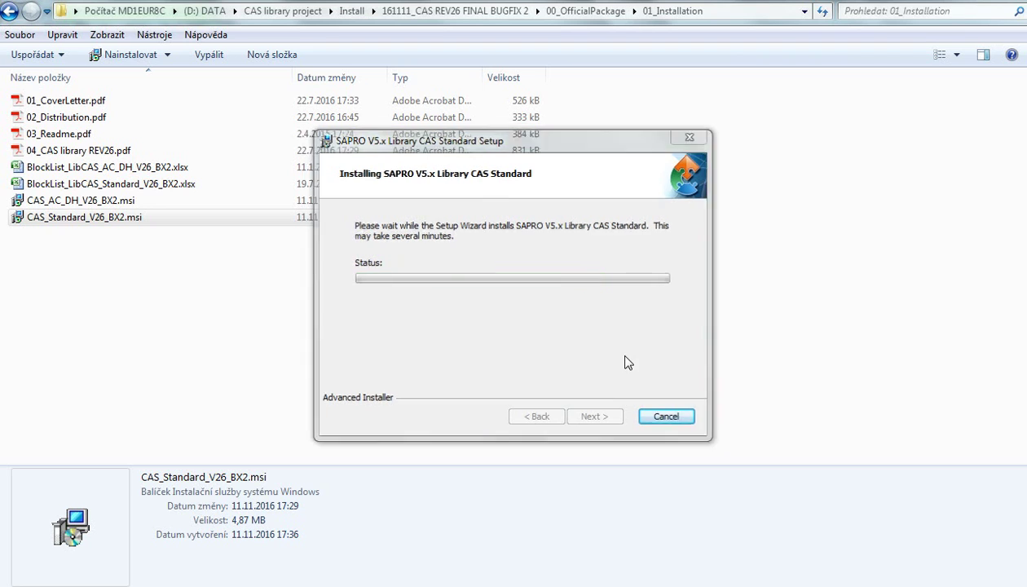
left_click(604, 418)
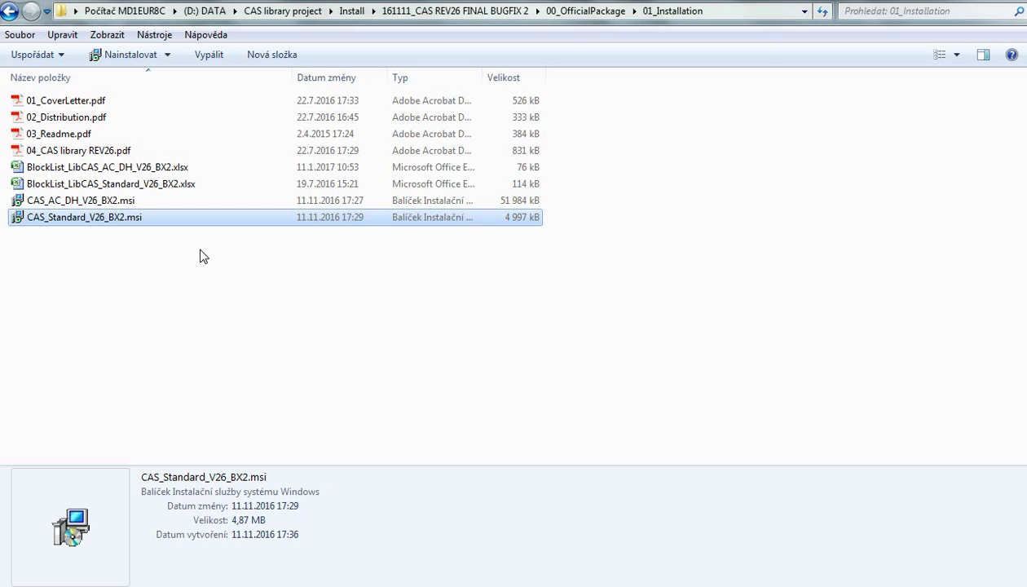
Run CAS_AC_DH_V26_BX2.msi, keep the SAPRO V5.1 folder, and start the installation.
left_click(132, 201)
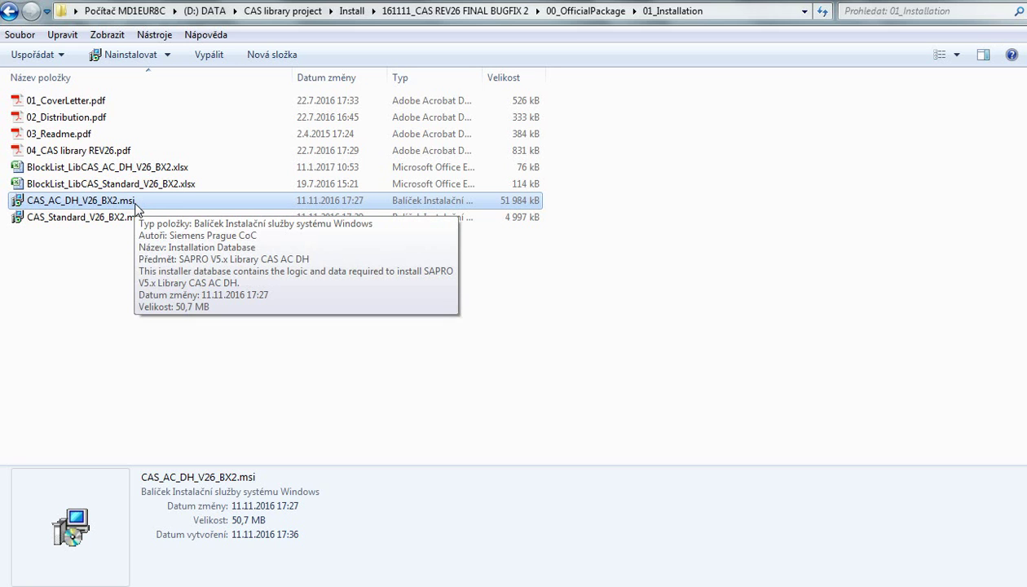
double_click(140, 208)
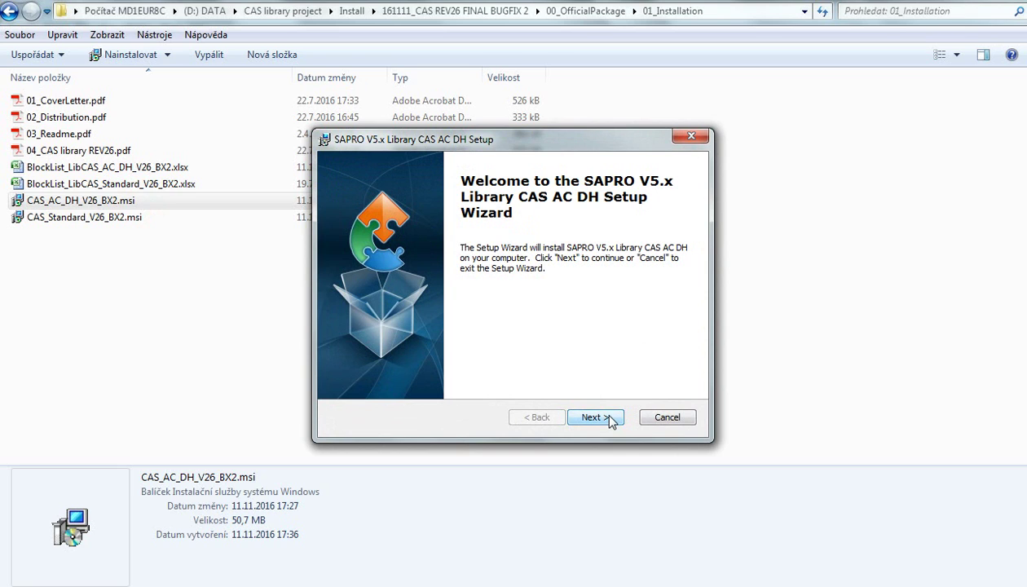
left_click(611, 418)
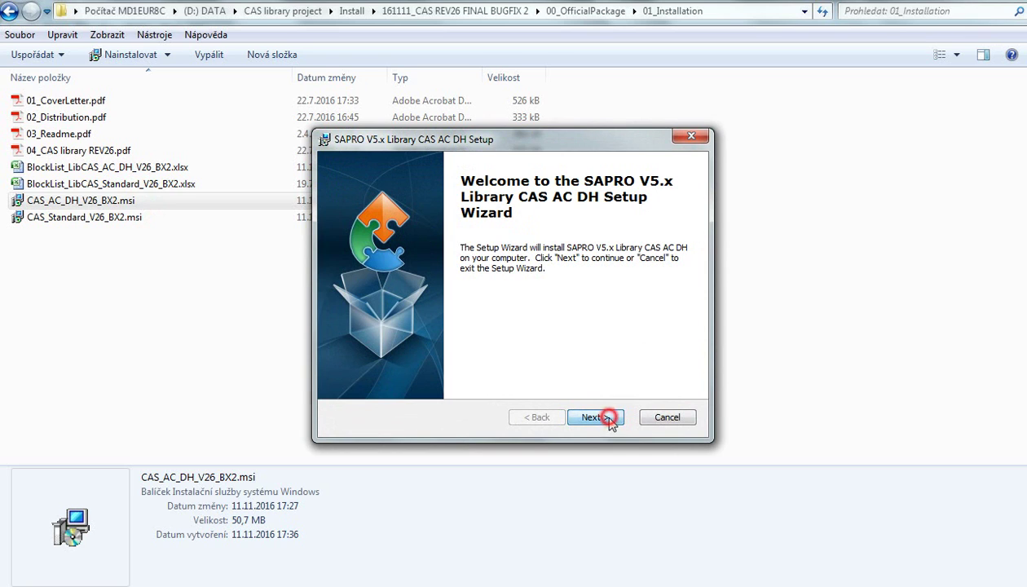
left_click(501, 294)
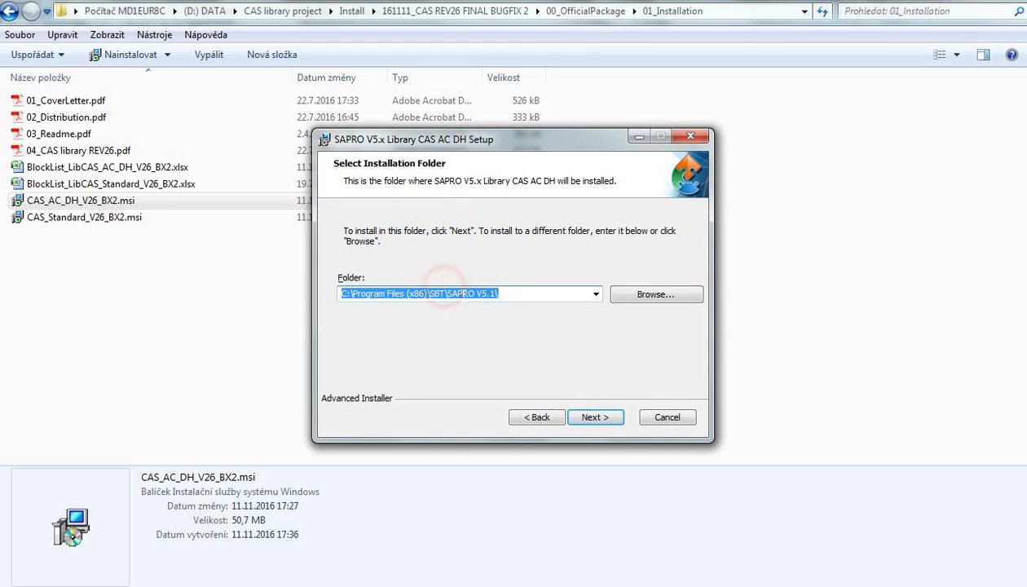
left_click_drag(452, 294, 499, 293)
left_click(601, 417)
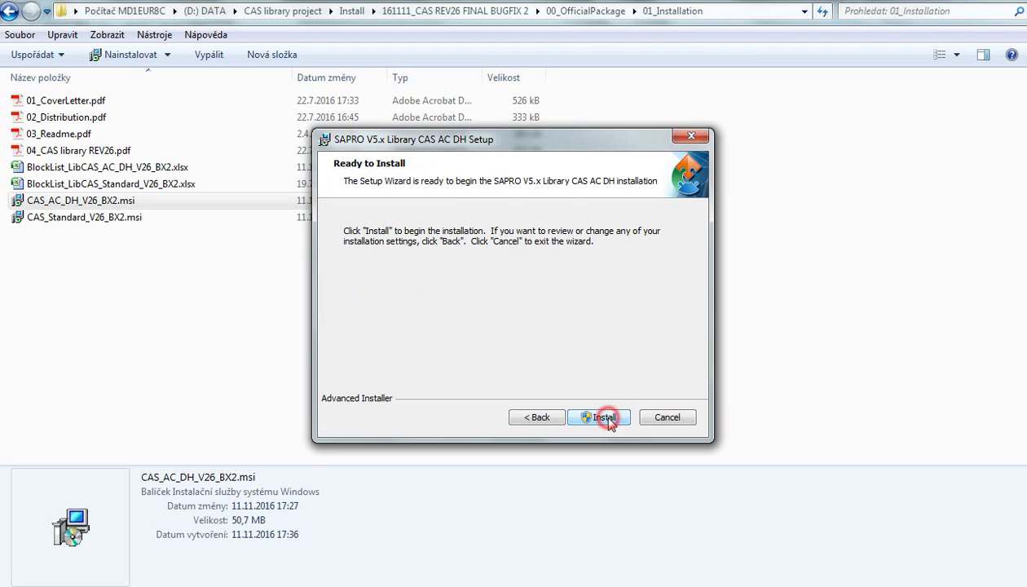
left_click(604, 418)
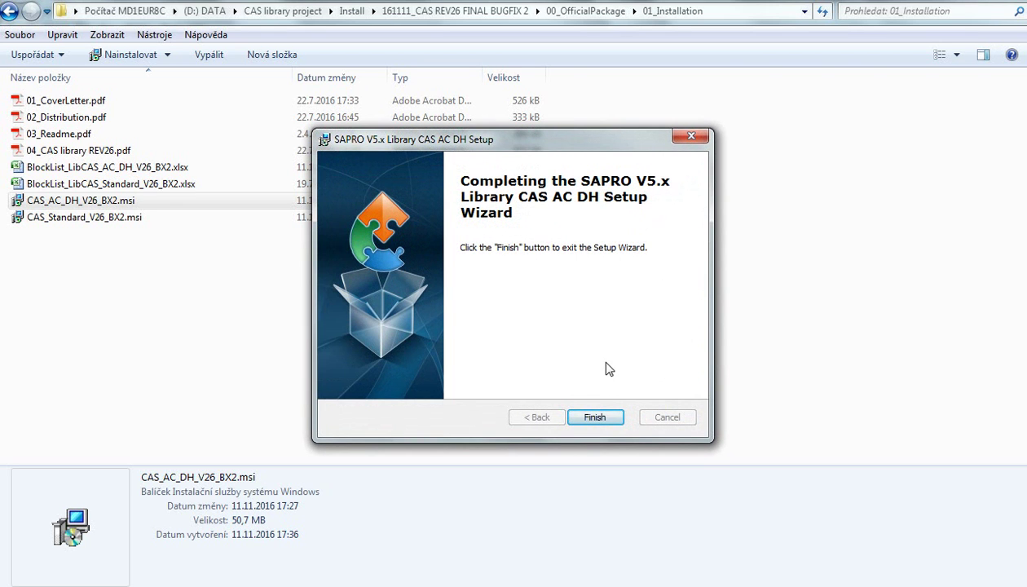
Close the CAS AC DH setup wizard once the installation completes.
left_click(596, 417)
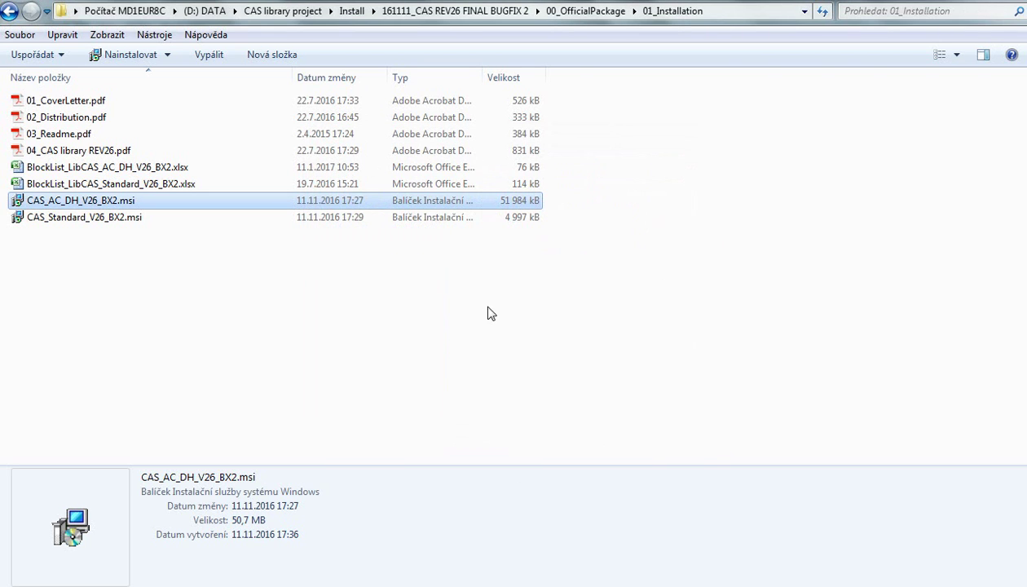
Close the open POL63x_example project from the Project menu.
left_click(328, 299)
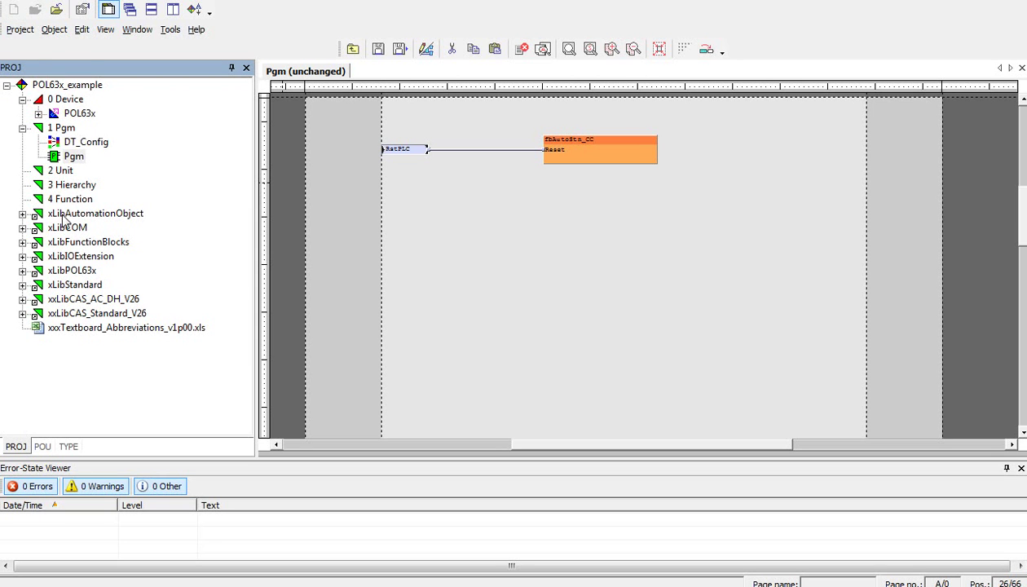
left_click(10, 31)
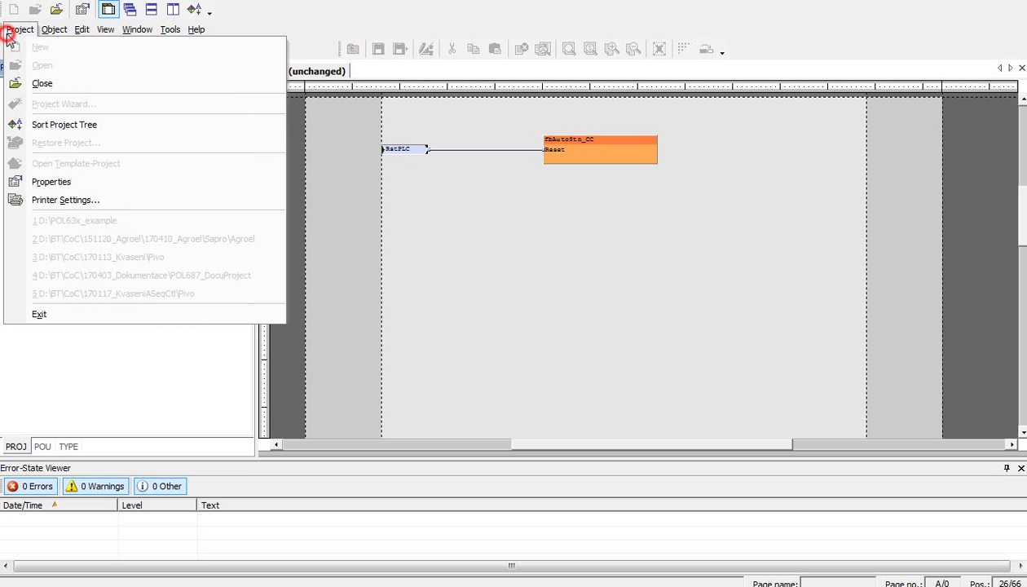
left_click(55, 85)
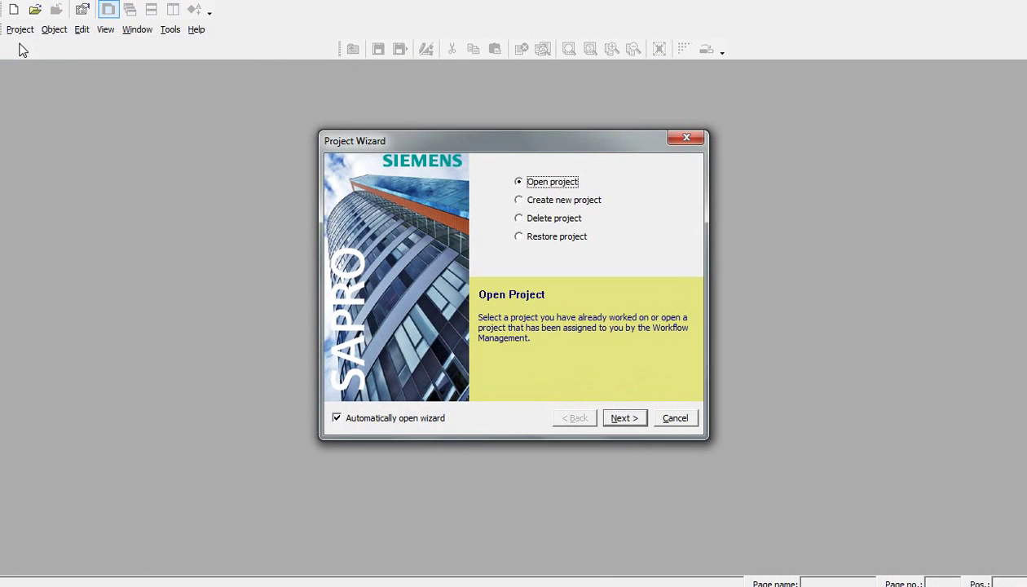
Start a new project and select the 'CAS template for Climatix (POL63x) REV26' template.
left_click(570, 201)
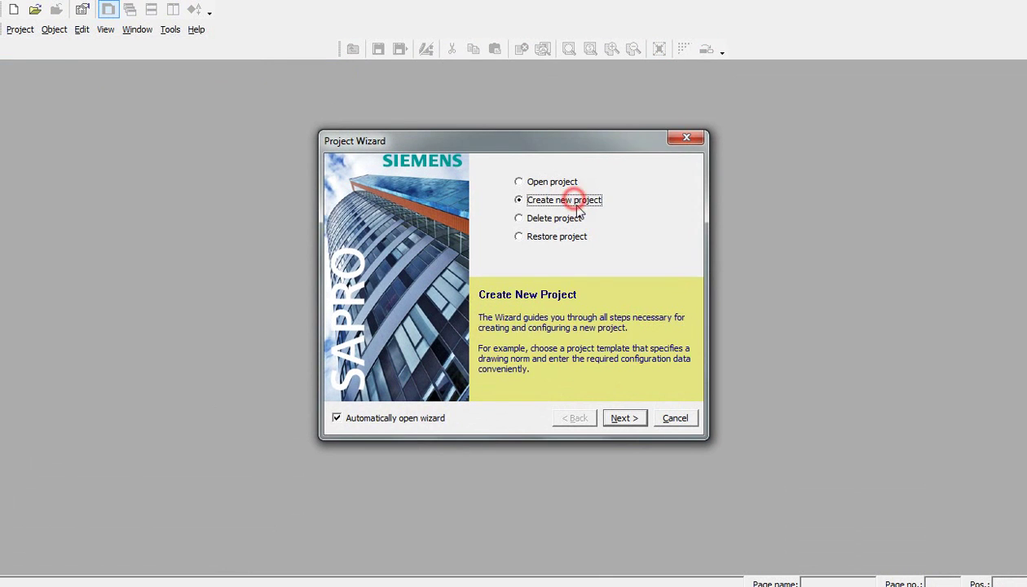
left_click(622, 416)
left_click(619, 216)
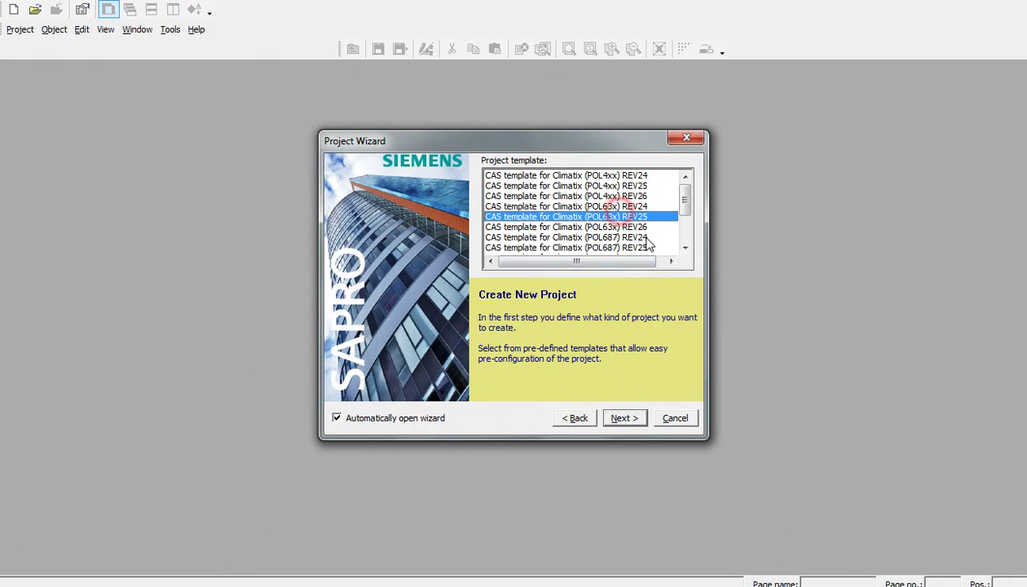
key("Down")
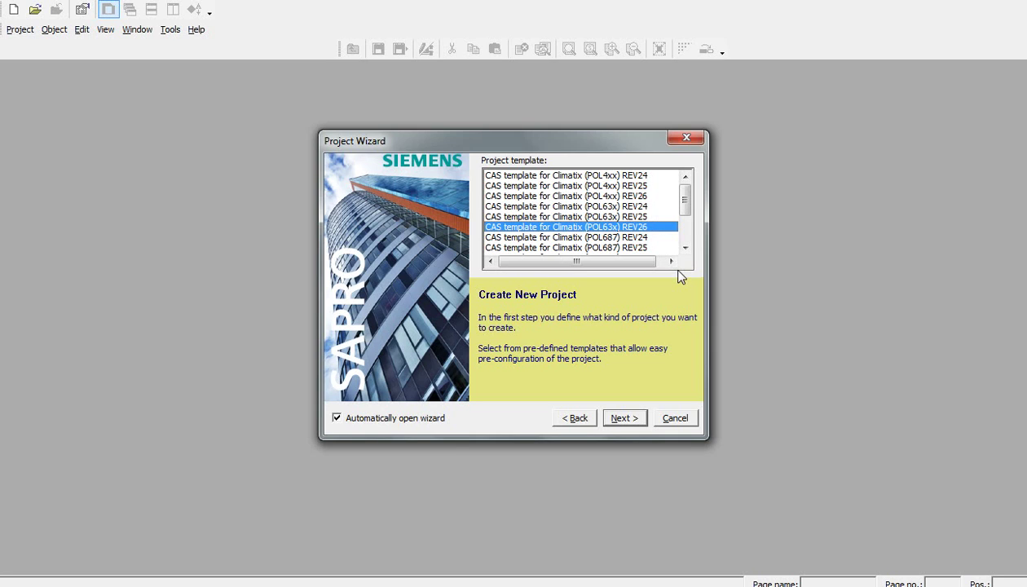
key("Up")
key("Up")
key("Up")
key("Up")
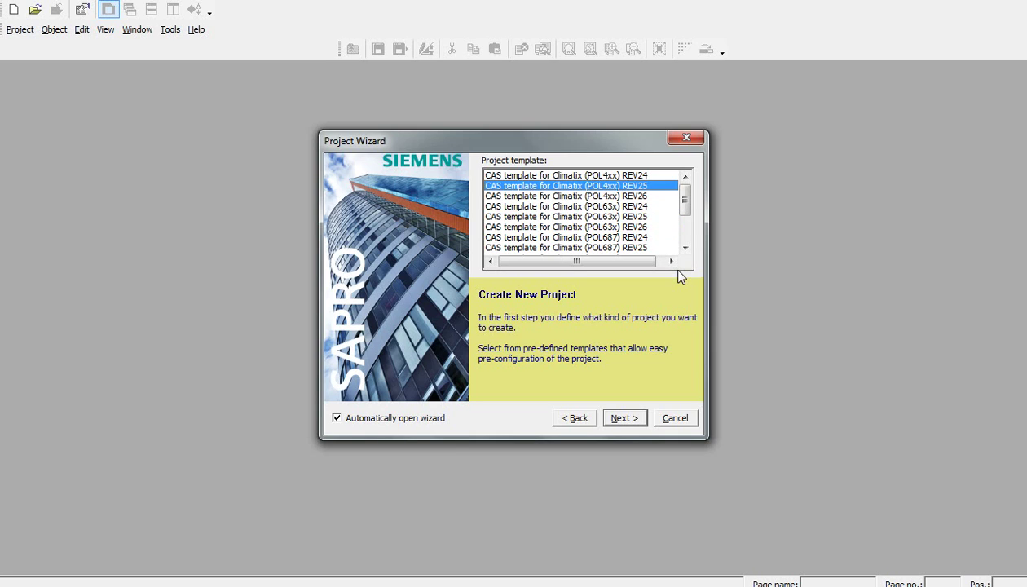
key("Down")
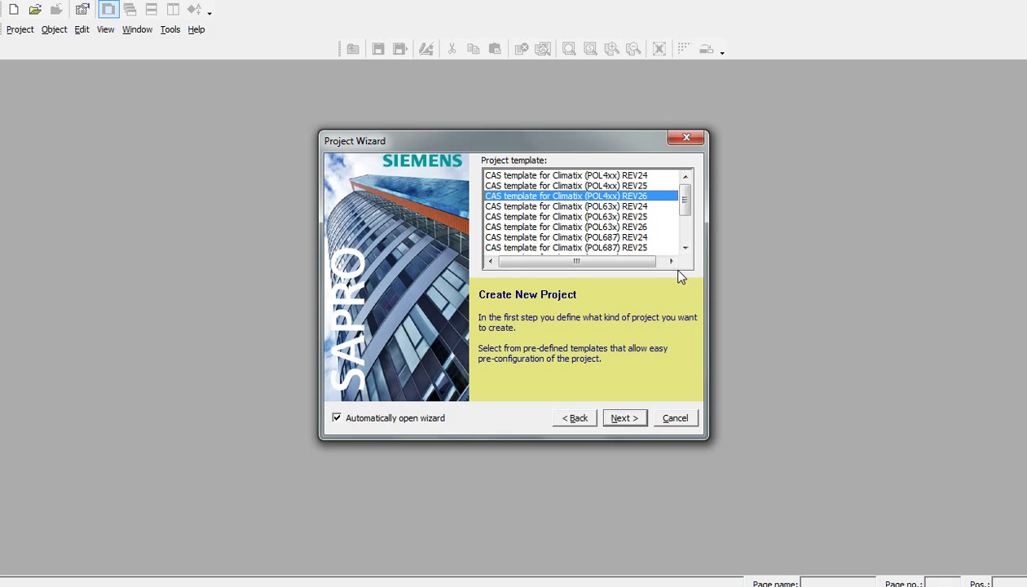
key("Down")
key("Down")
key("Down")
key("Down")
key("Down")
key("Down")
key("Down")
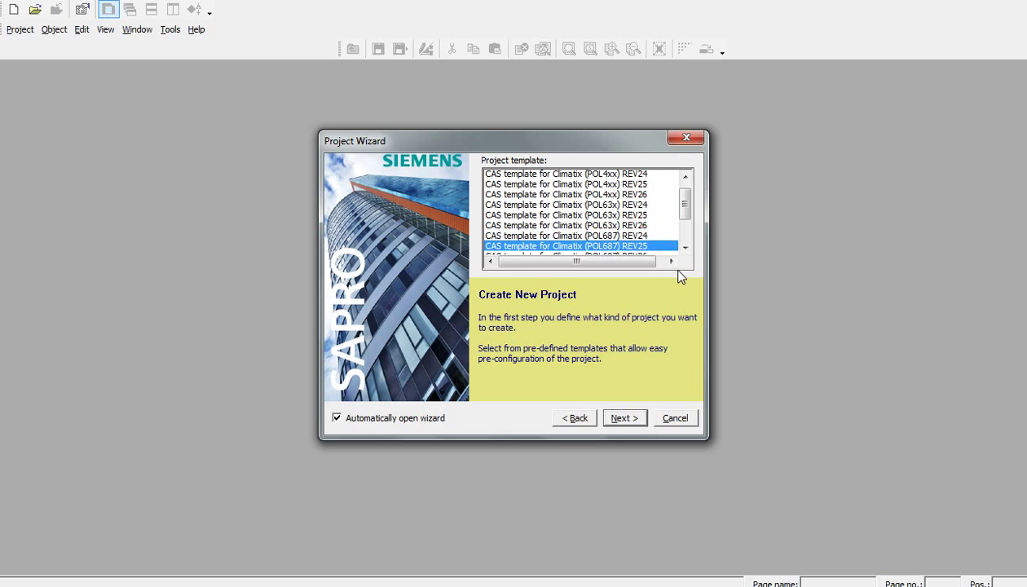
key("Up")
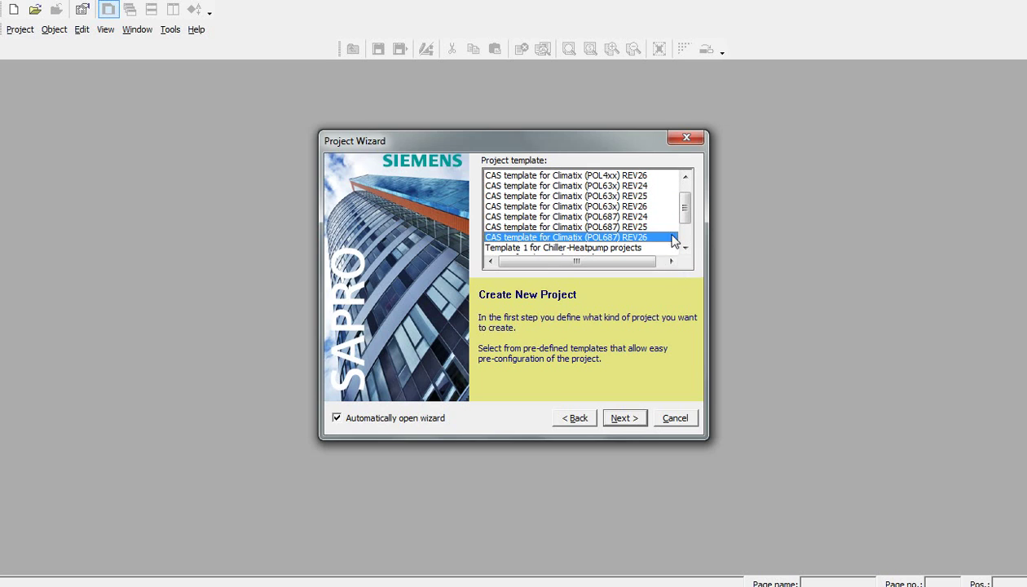
left_click(629, 202)
Set the project directory to D: and name the project POL63x_example.
left_click(636, 419)
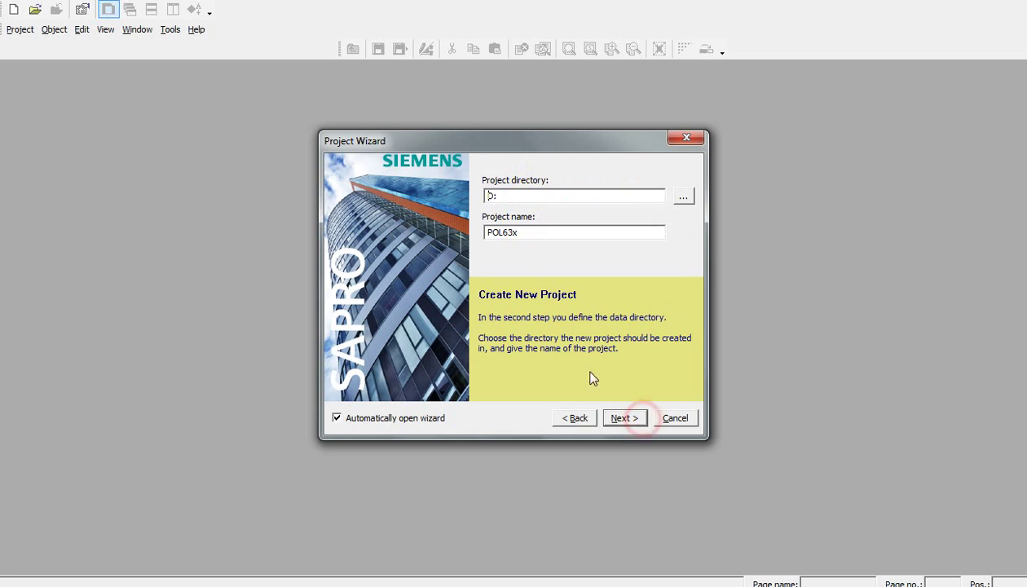
left_click(538, 195)
left_click(543, 230)
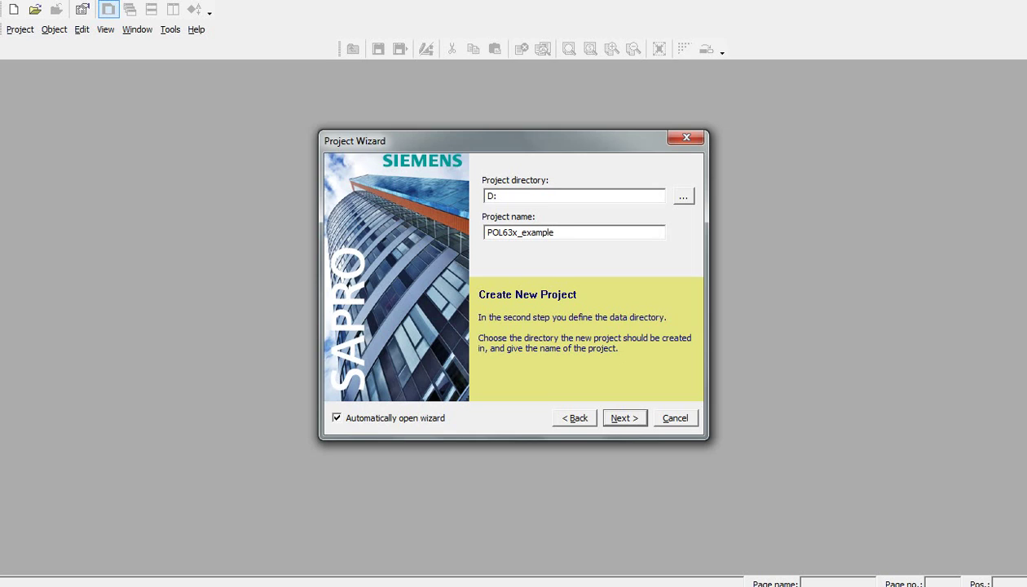
left_click(626, 416)
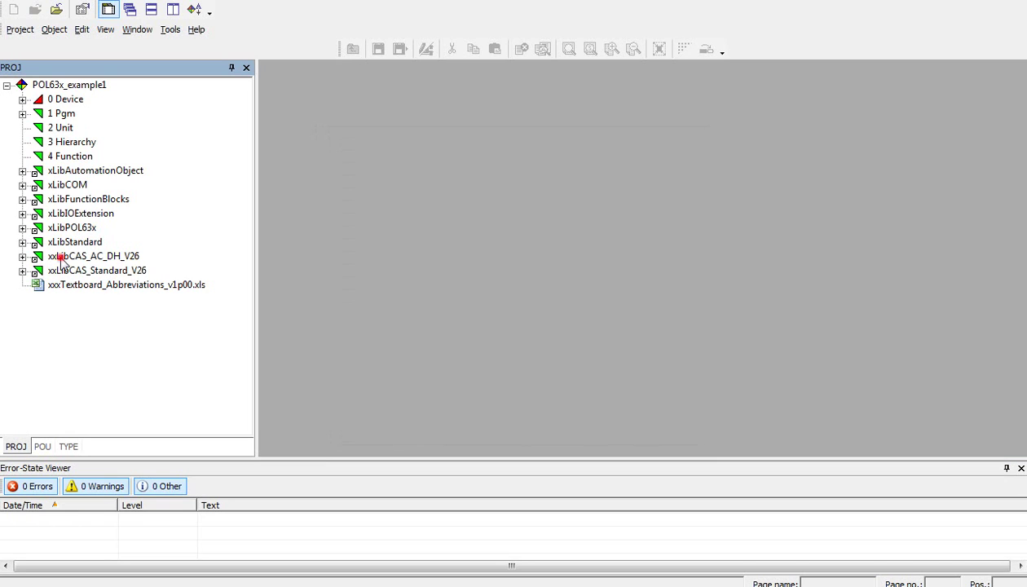
Expand xxLibCAS_AC_DH_V26 > 1 Infrastructure > 0 Pgm > 2 Templates to reveal fbAutoStn_CC.
left_click(69, 257)
left_click(71, 270)
right_click(73, 259)
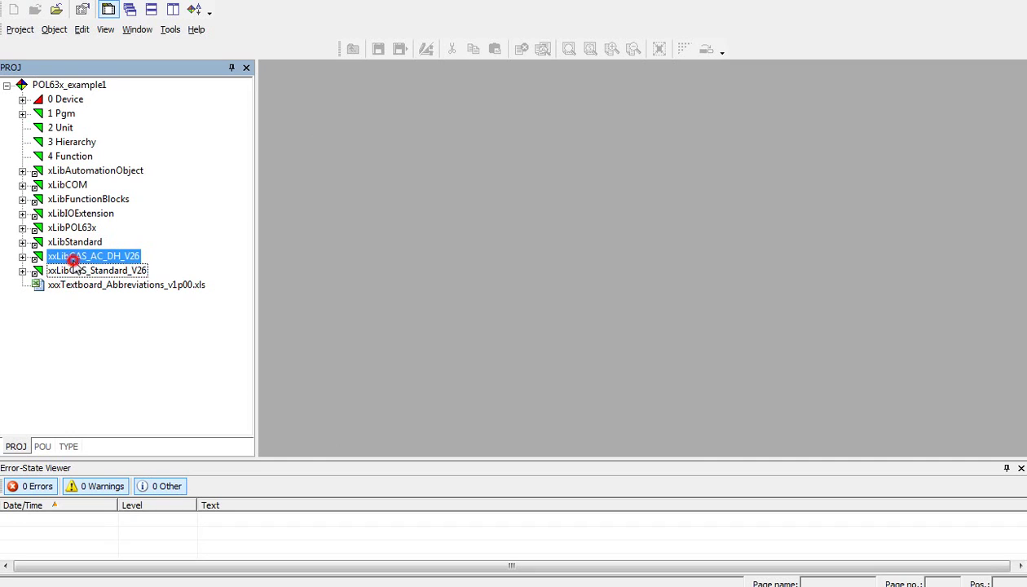
left_click(22, 256)
left_click(37, 270)
left_click(92, 284)
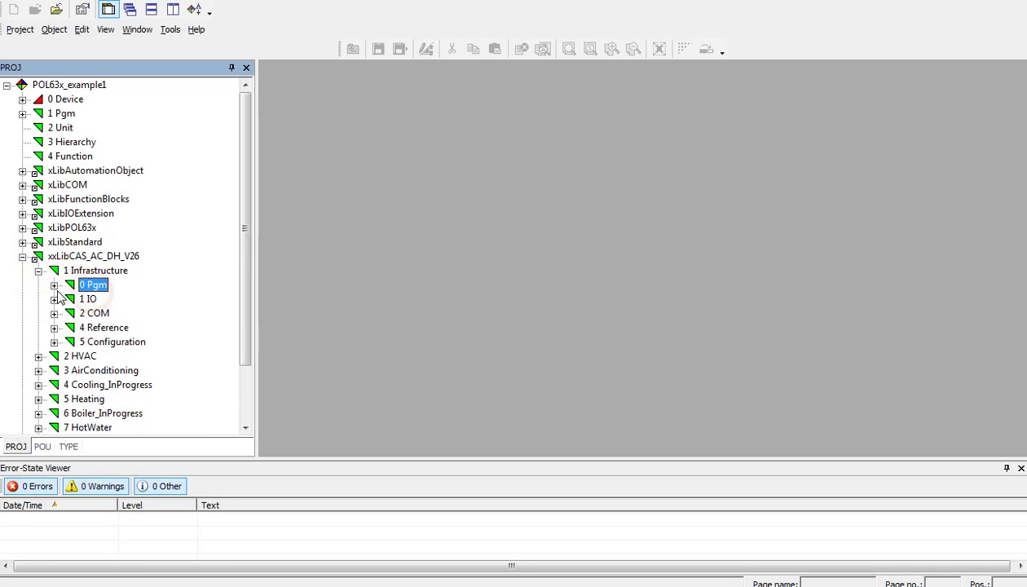
left_click(54, 285)
left_click(120, 313)
left_click(70, 313)
left_click(97, 326)
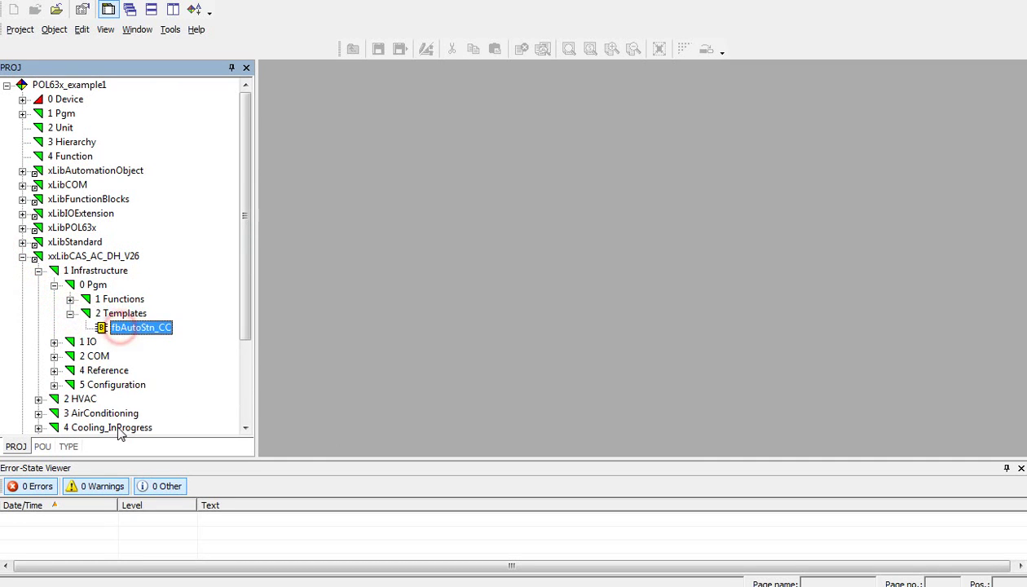
scroll(119, 425, "down", 3)
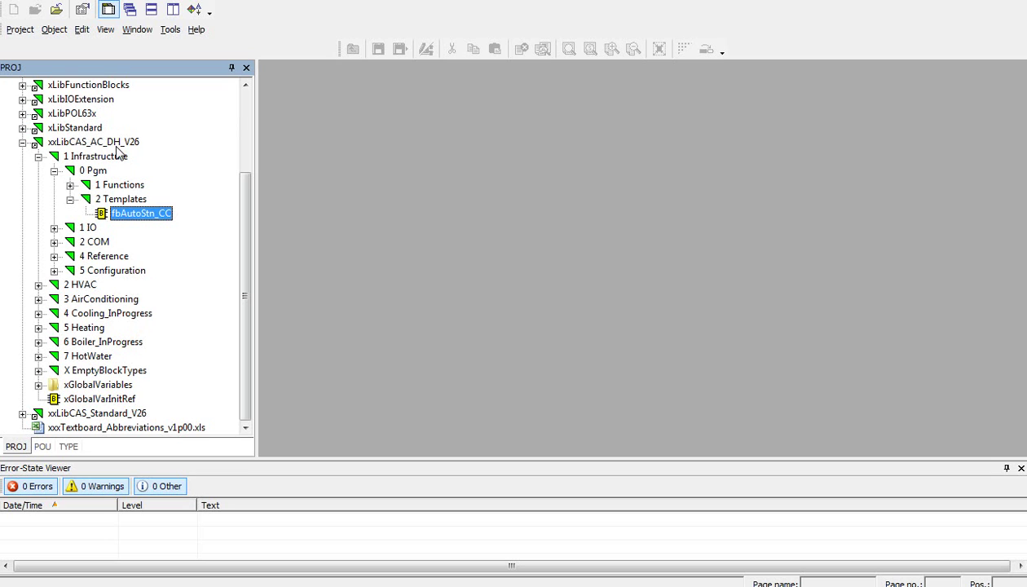
Expand the xxLibCAS_Standard_V26 library and its Edge group, showing DB_TRIG.
left_click(122, 141)
left_click(101, 413)
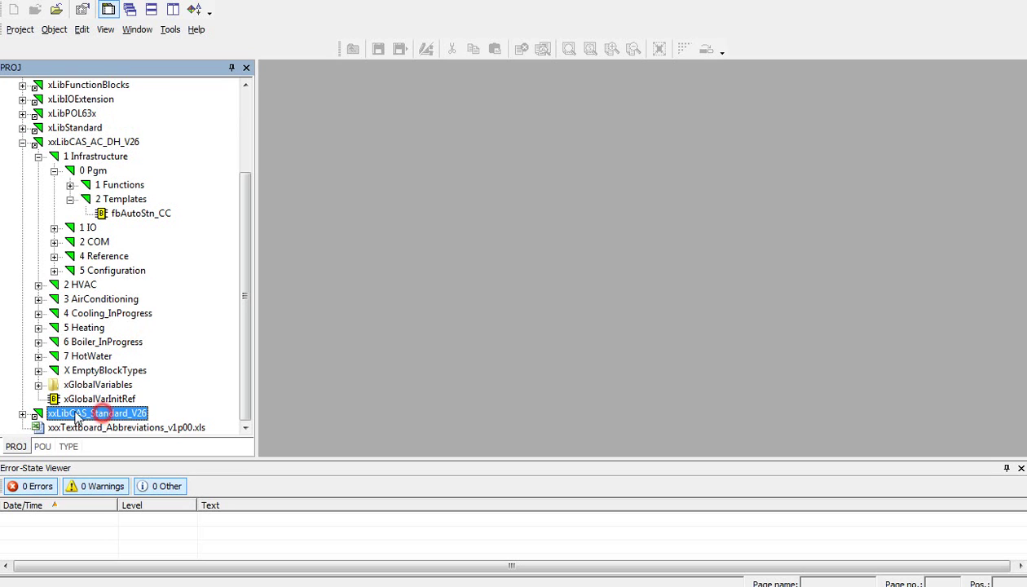
left_click(23, 414)
left_click(38, 299)
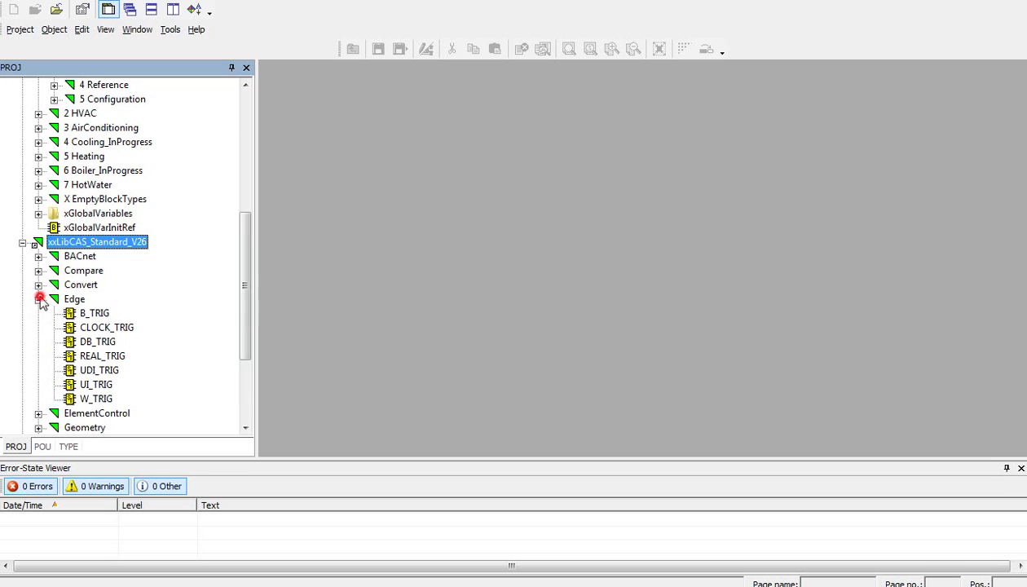
left_click(88, 337)
scroll(142, 276, "up", 7)
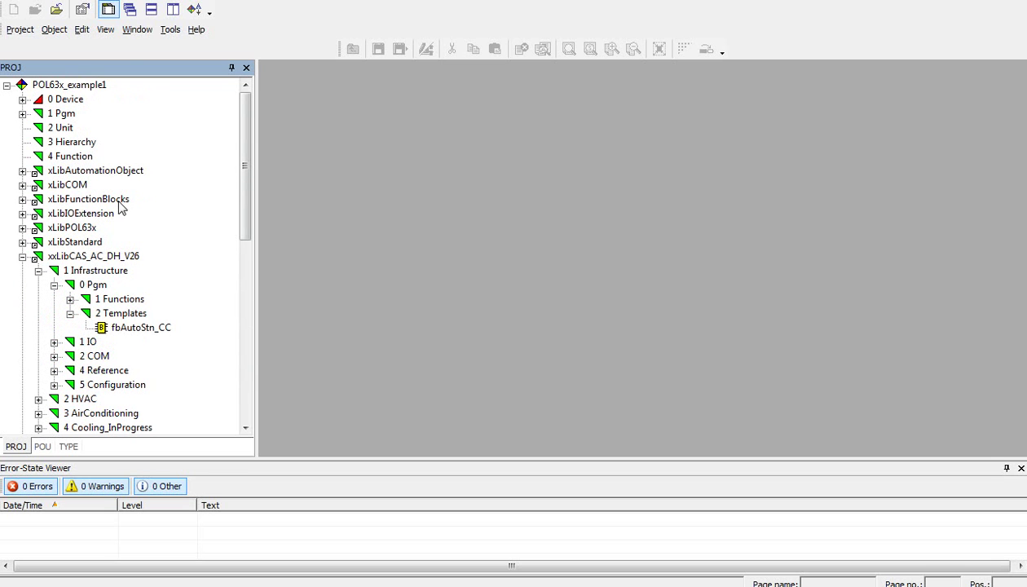
Expand 0 Device > POL63x and open its Pgm program in the editor.
left_click(22, 99)
left_click(38, 113)
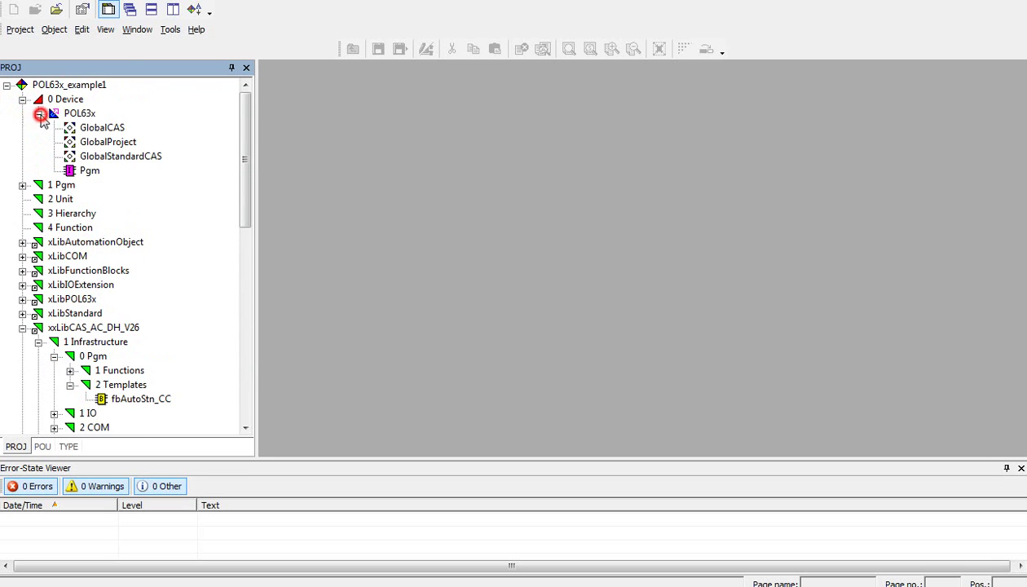
double_click(86, 170)
left_click(708, 242)
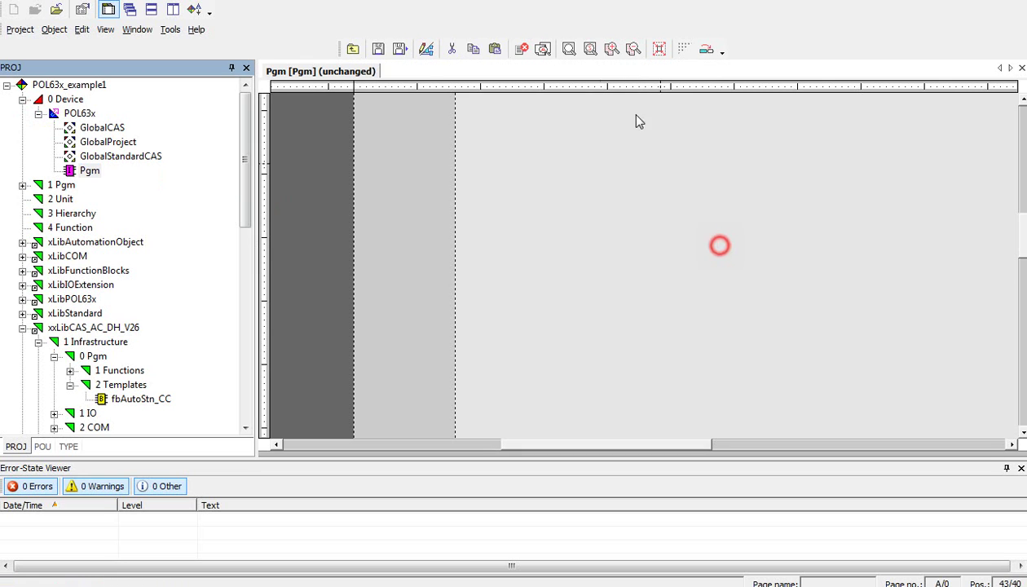
Zoom the Pgm diagram to the Configuration section and select the ConfigHandler block.
left_click(634, 48)
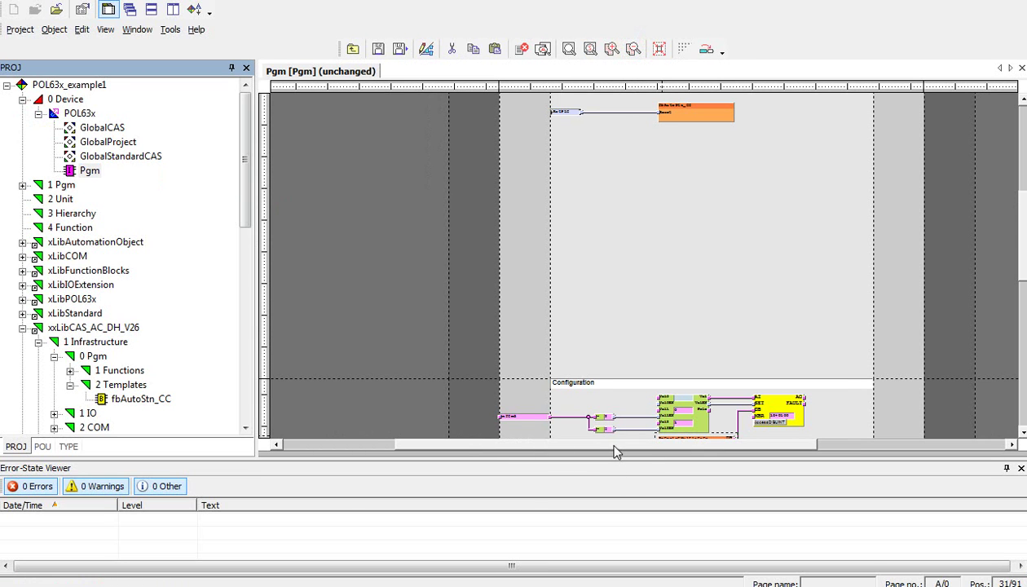
left_click_drag(616, 444, 646, 444)
left_click(642, 274)
scroll(676, 385, "up", 1)
scroll(649, 311, "down", 3)
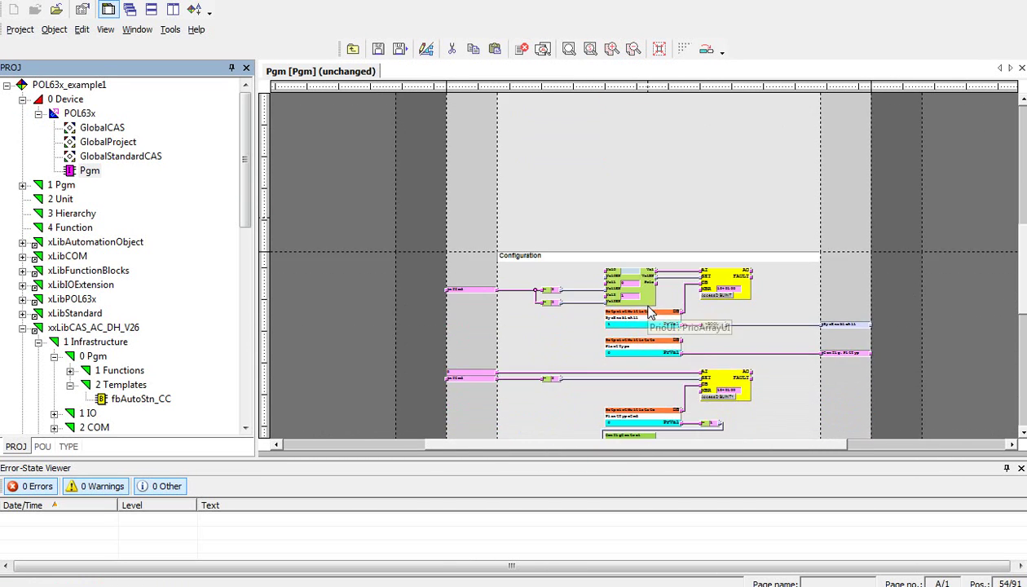
scroll(648, 312, "down", 3)
scroll(656, 358, "up", 3)
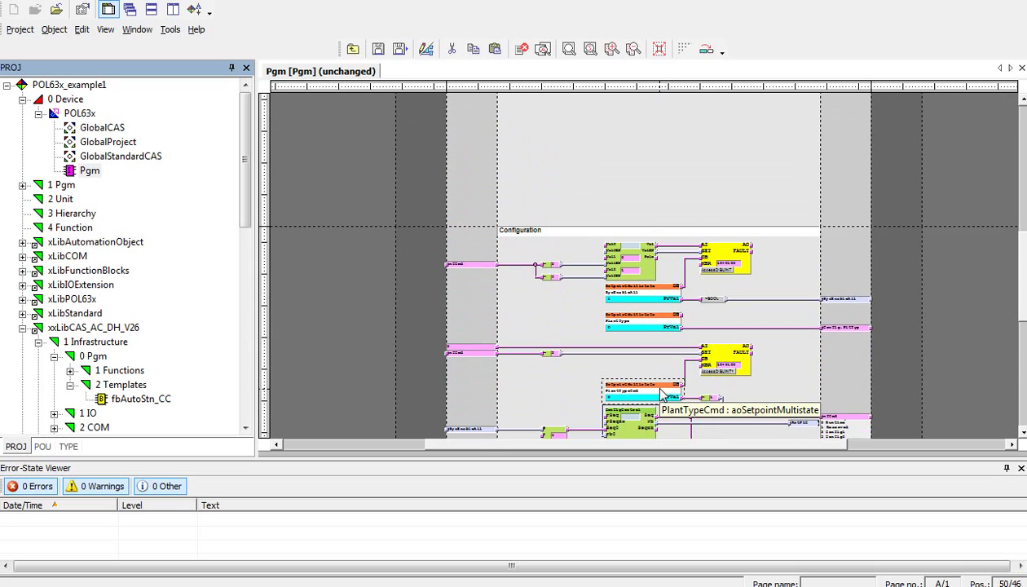
scroll(662, 395, "down", 3)
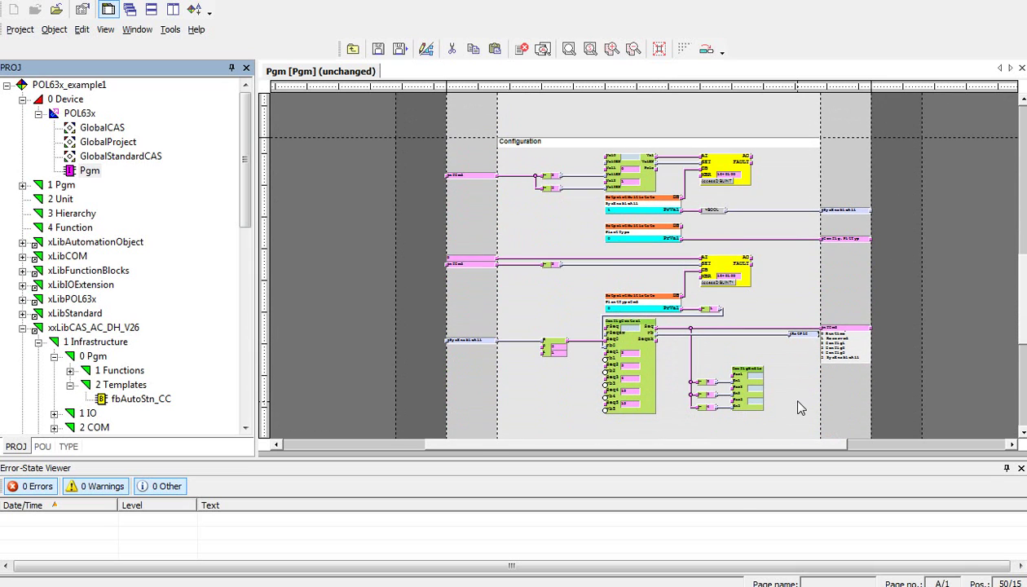
left_click(758, 401)
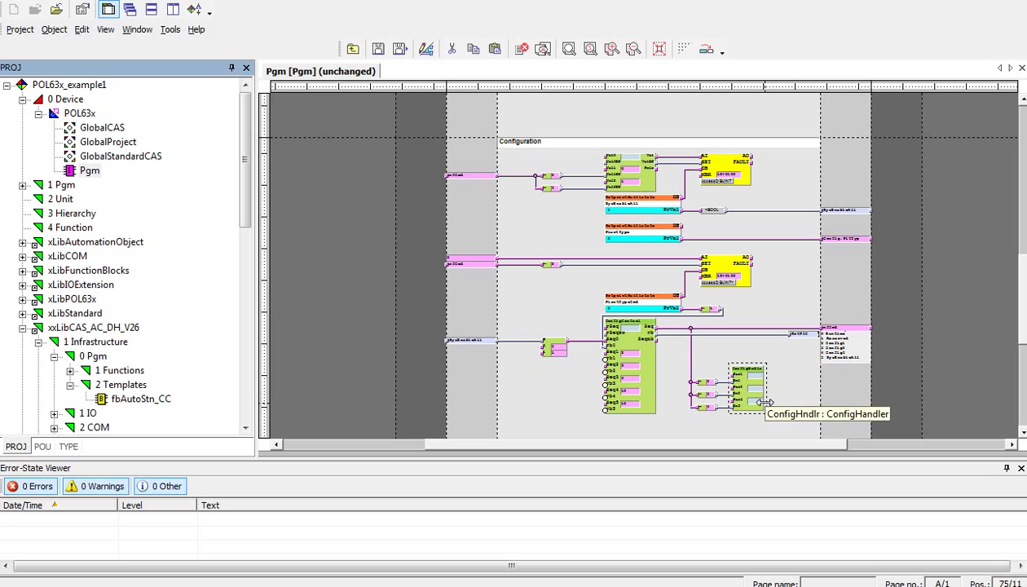